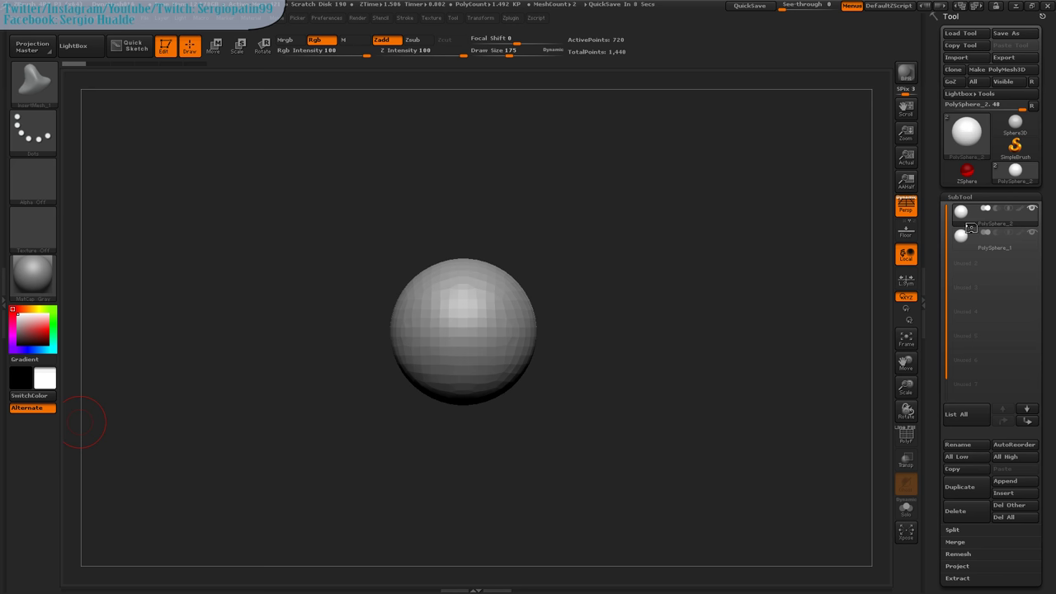
Hide PolySphere_1 and switch on ShadowBox in Tool > Geometry, making a rounded cube with Polish 10
click(1032, 234)
click(959, 197)
click(964, 210)
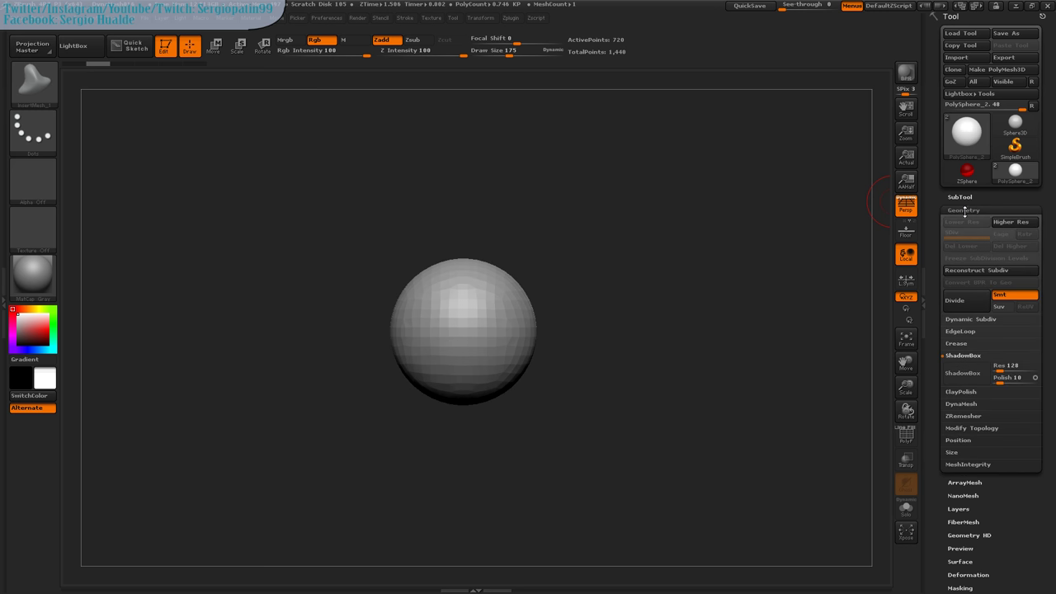
click(962, 373)
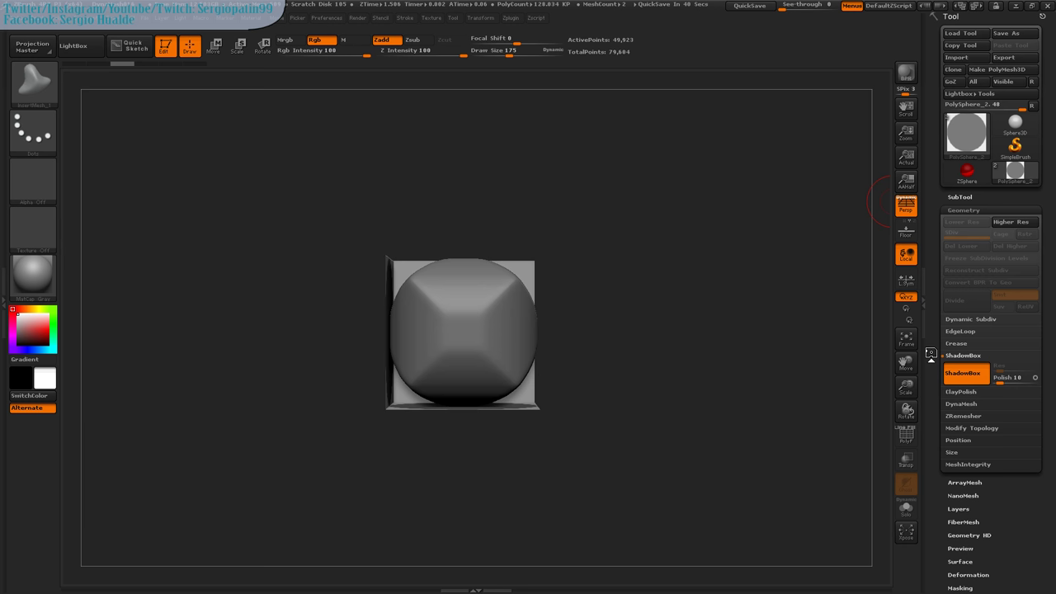
Snap to a straight front view of the disc and erase a circular hole from its centre mask
mouse_move(569, 313)
mouse_down()
mouse_move(599, 319)
mouse_move(592, 306)
mouse_move(585, 326)
mouse_move(561, 283)
mouse_up()
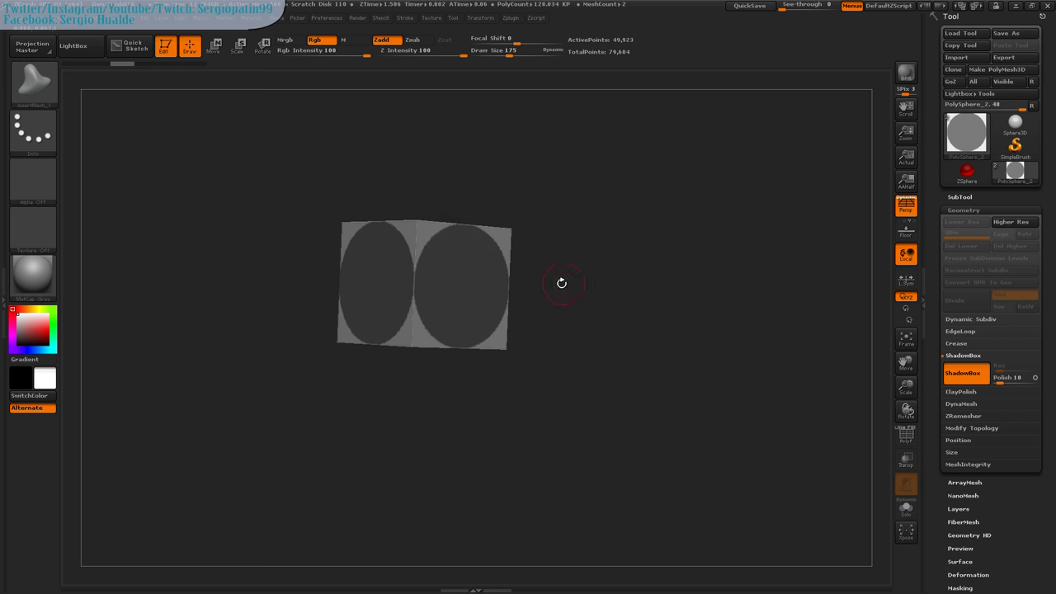
mouse_move(464, 286)
mouse_down()
mouse_move(471, 264)
mouse_move(488, 259)
mouse_up()
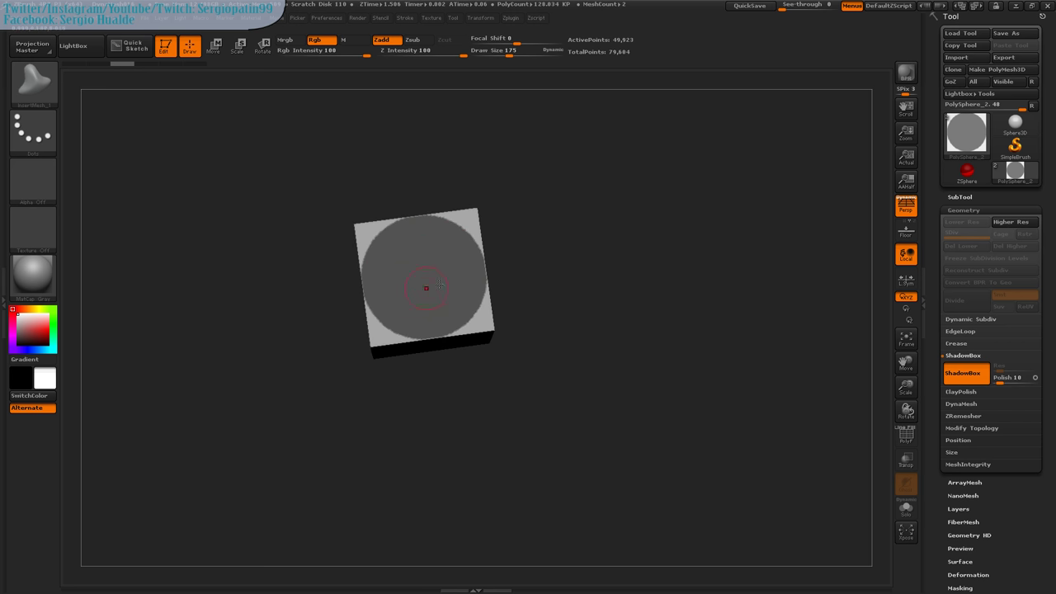
mouse_move(560, 275)
mouse_down()
mouse_move(556, 236)
mouse_move(513, 214)
mouse_up()
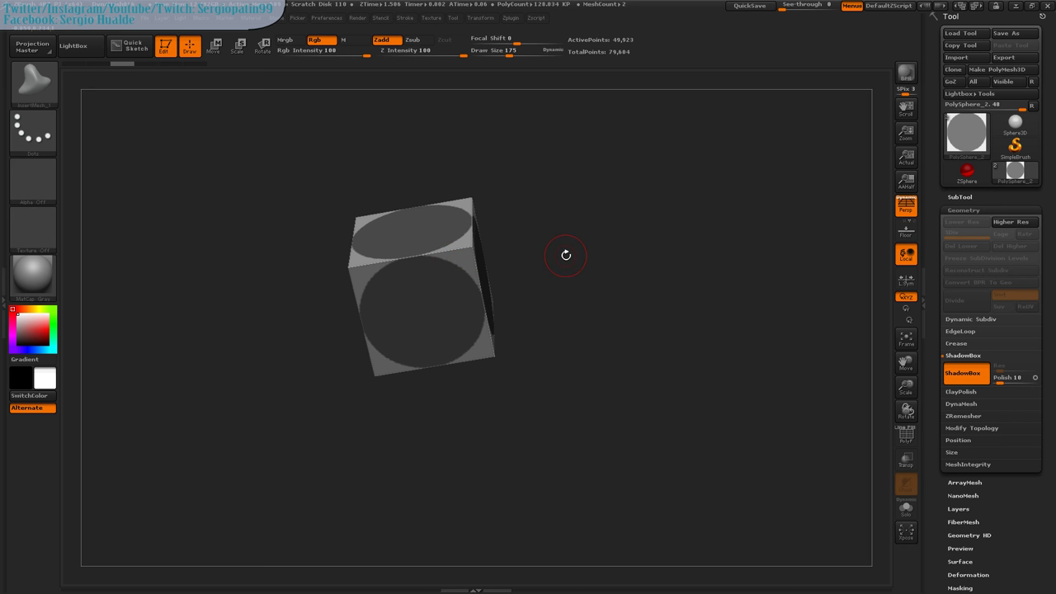
mouse_move(566, 255)
mouse_down()
mouse_move(578, 344)
mouse_move(448, 382)
mouse_up()
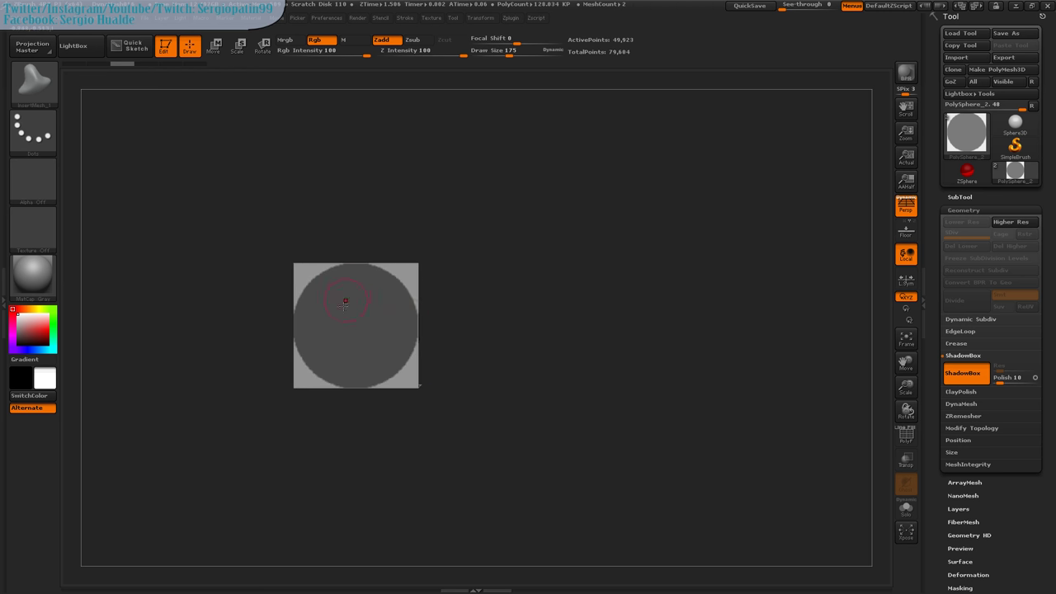
ctrl+drag(360, 330, 356, 315)
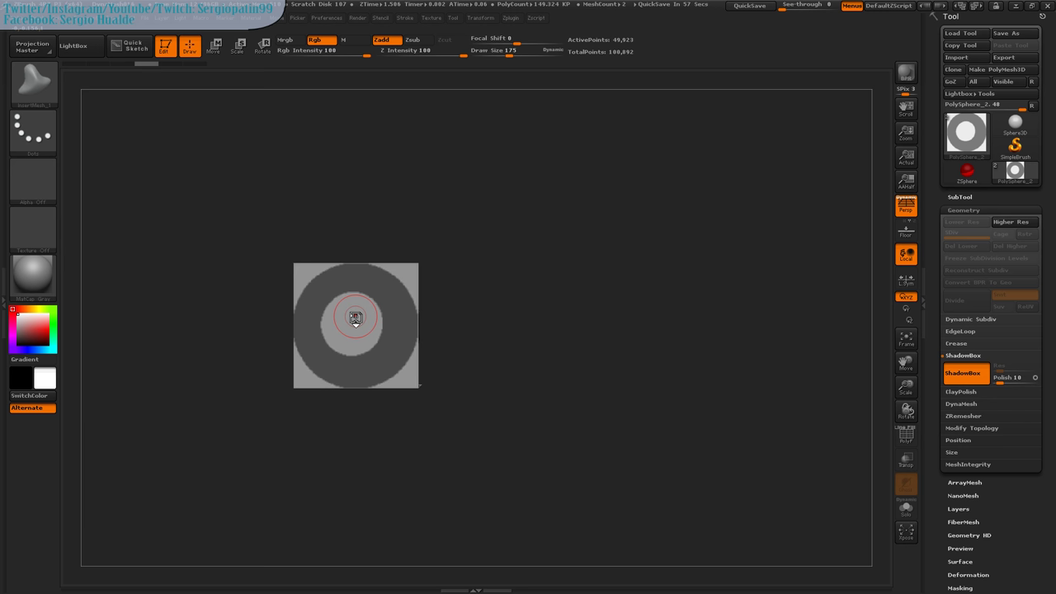
Refine the centre hole, inspect the ring in 3D, then refill the hole so the front disc is solid
mouse_move(360, 320)
ctrl+mouse_down()
mouse_move(353, 311)
mouse_move(381, 324)
mouse_move(370, 346)
mouse_move(385, 307)
mouse_move(352, 315)
ctrl+mouse_up()
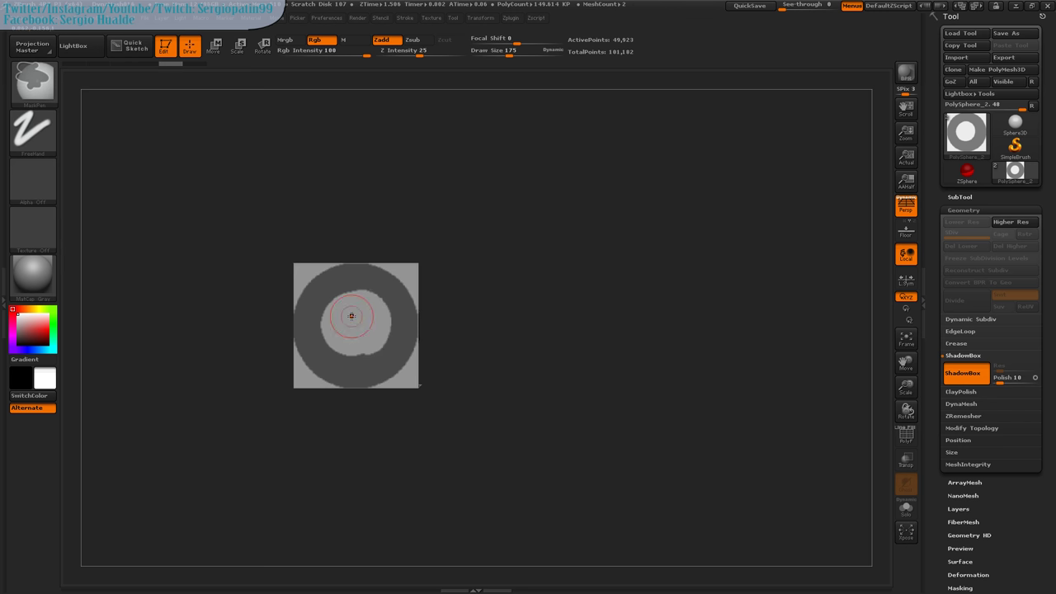
drag(502, 369, 396, 371)
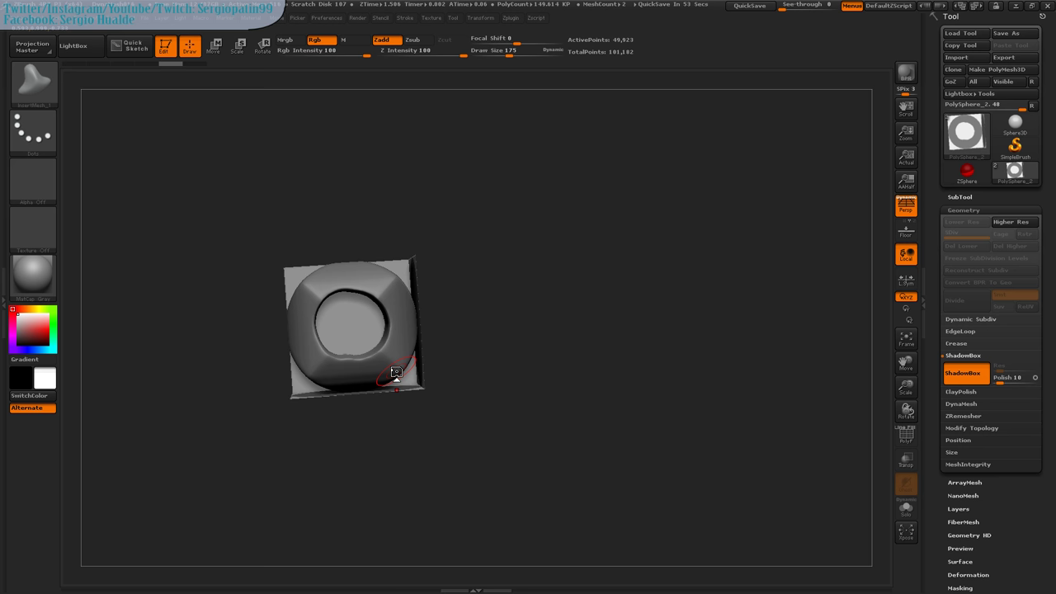
shift+right_drag(396, 373, 552, 330)
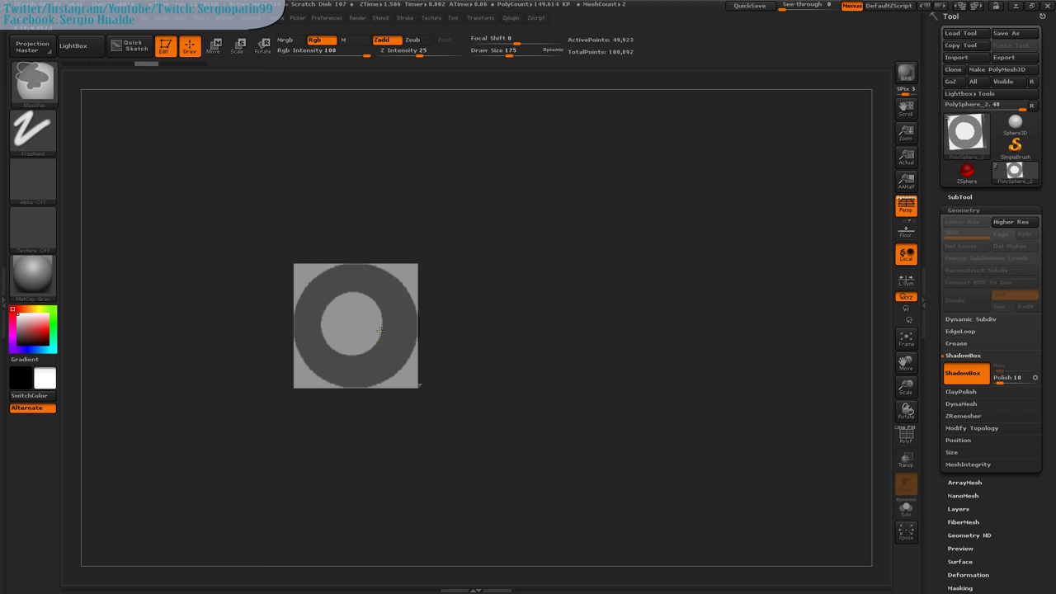
ctrl+drag(378, 323, 352, 332)
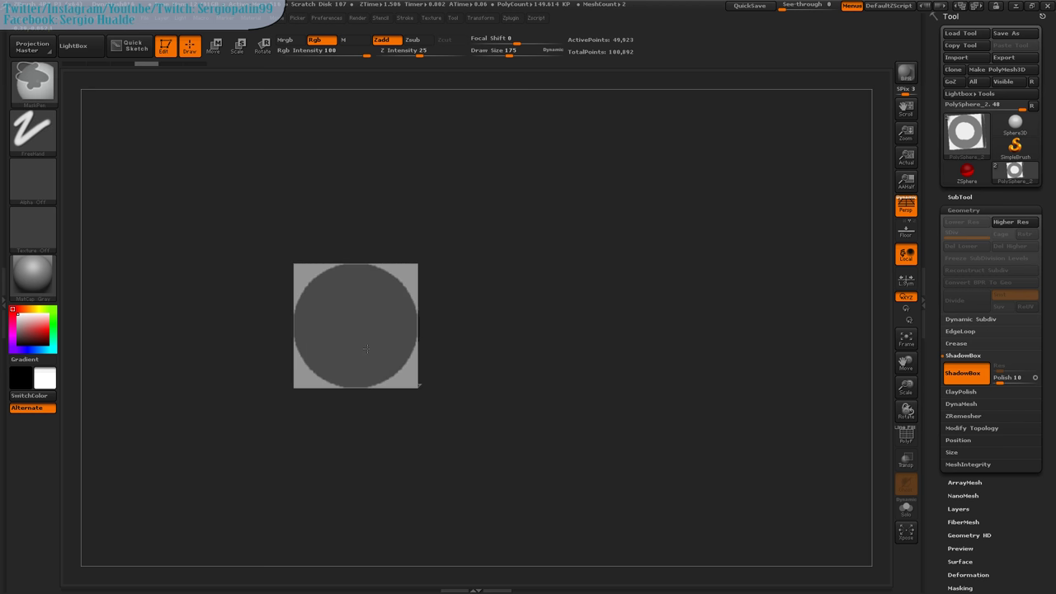
key(b)
key(i)
key(m)
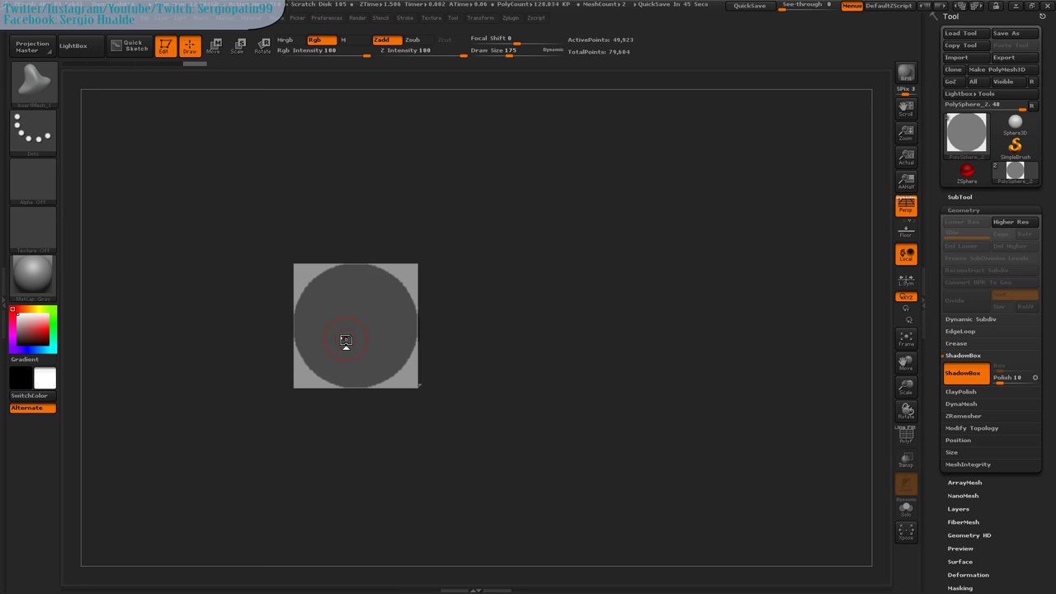
Mask away the disc's left and right sides, leaving a vertical band with a rectangular opening
ctrl+drag(297, 296, 309, 374)
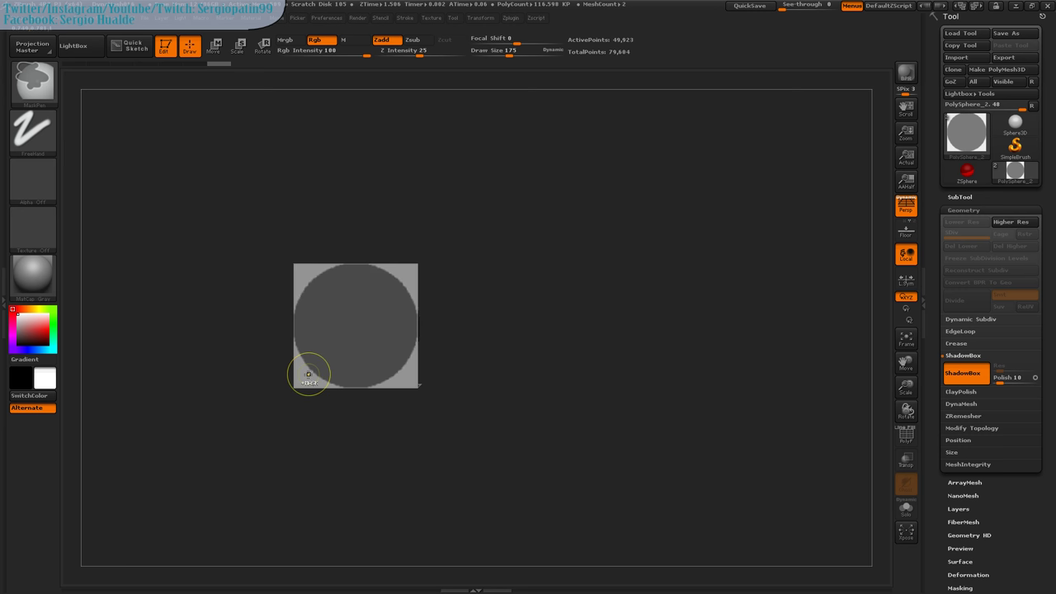
ctrl+click(33, 80)
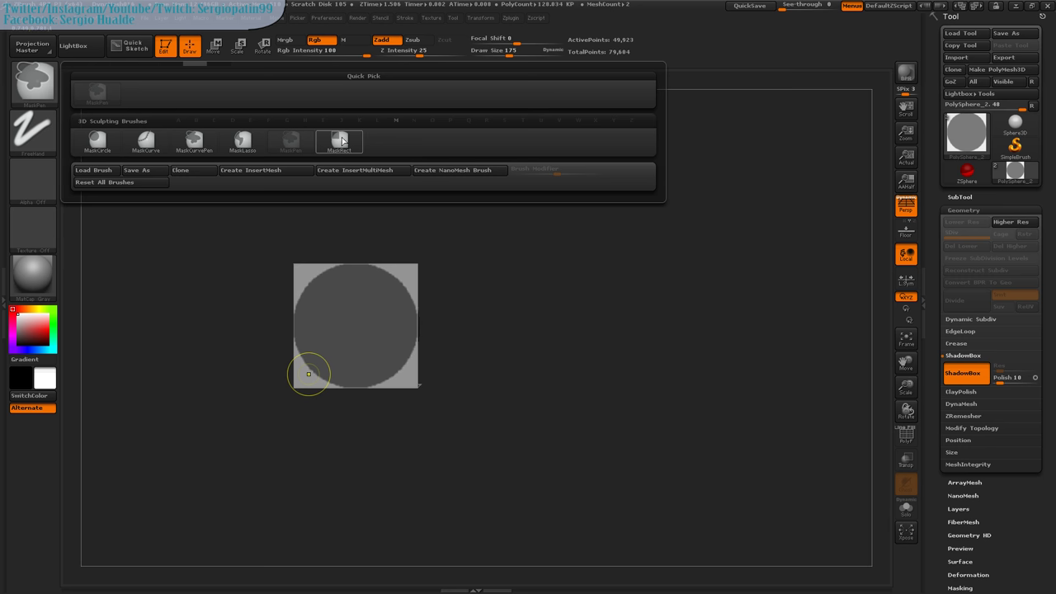
key(Escape)
ctrl+drag(271, 216, 330, 432)
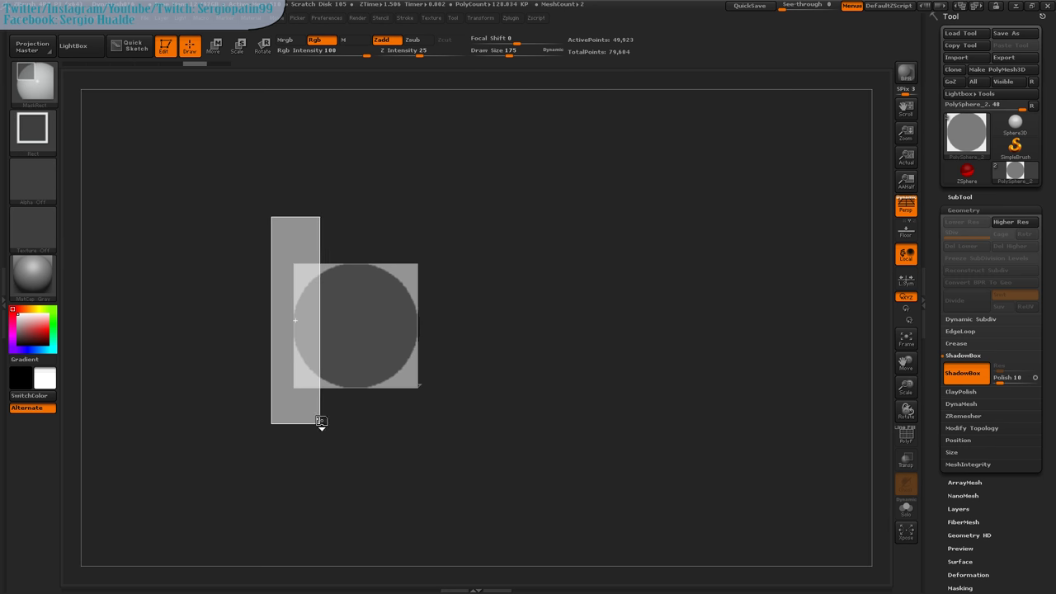
ctrl+drag(450, 211, 379, 444)
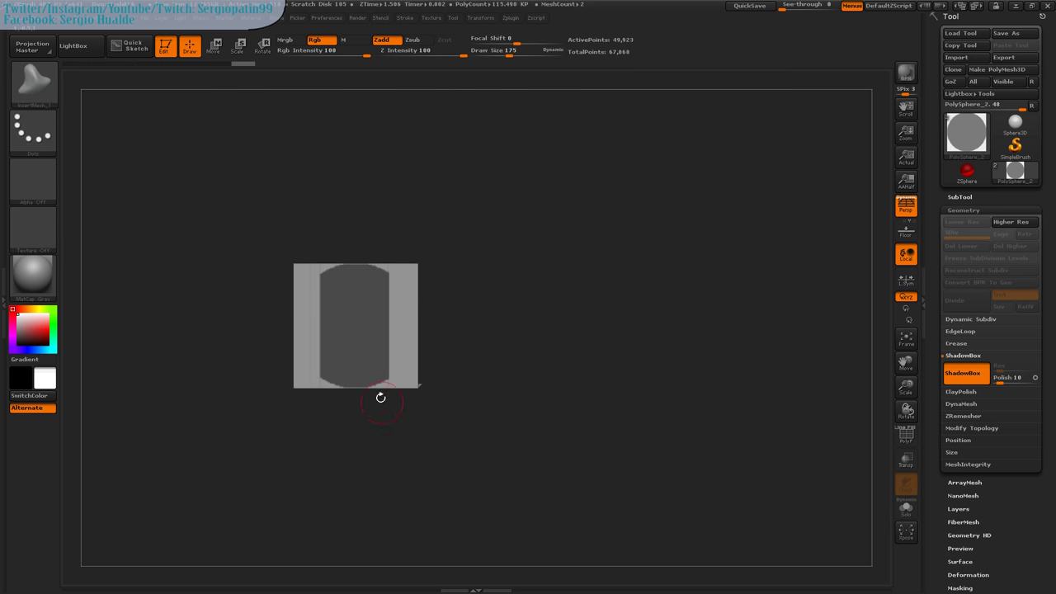
ctrl+drag(337, 288, 372, 364)
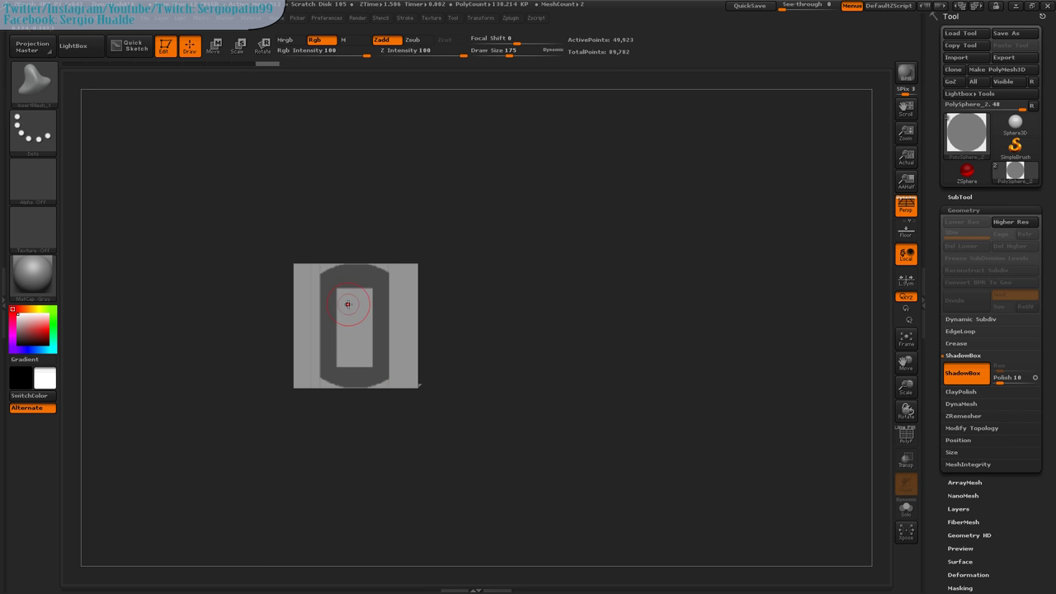
key(s)
key(ctrl)
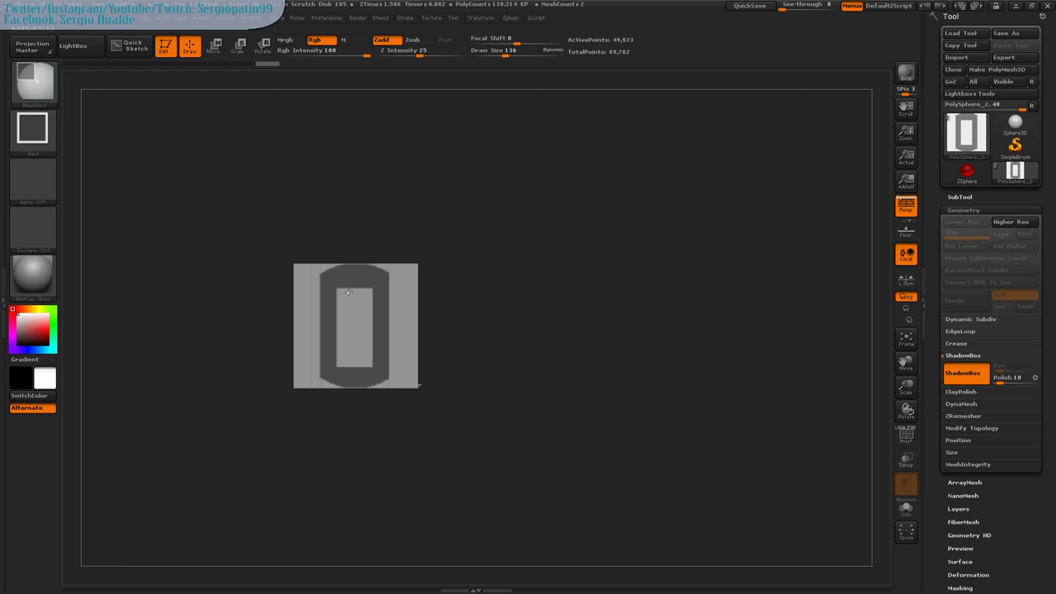
Round the opening's top with freehand masking, then clear the front mask to leave a solid box
key(ctrl+b)
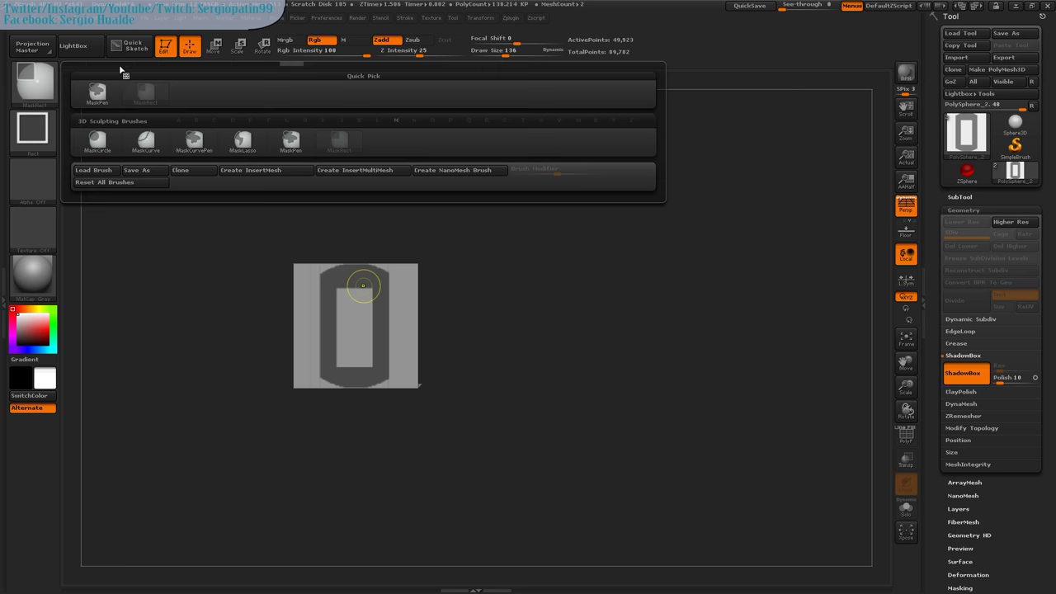
click(98, 92)
ctrl+drag(363, 285, 347, 288)
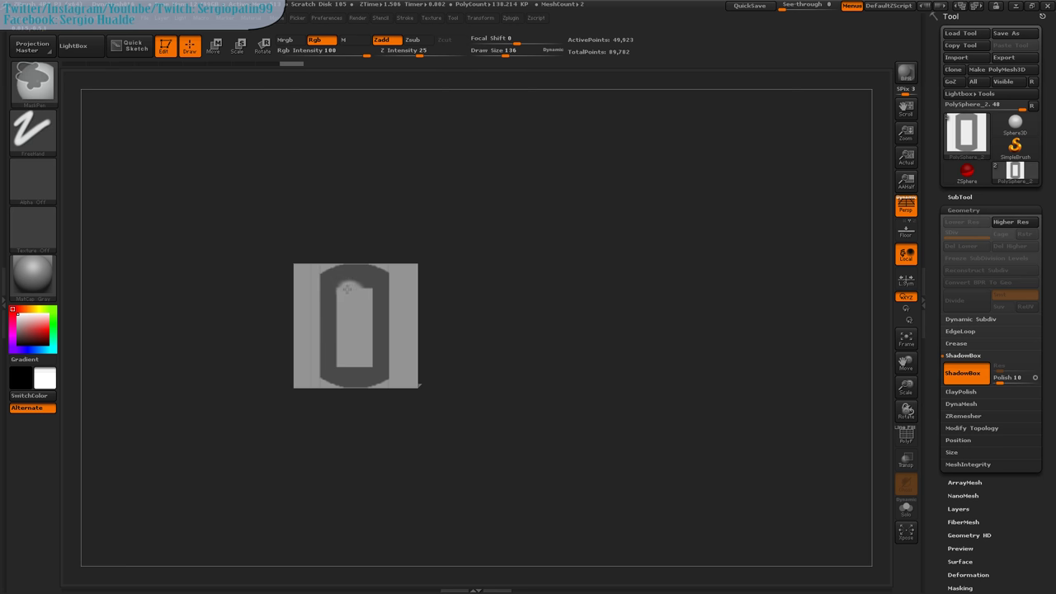
ctrl+drag(345, 363, 352, 361)
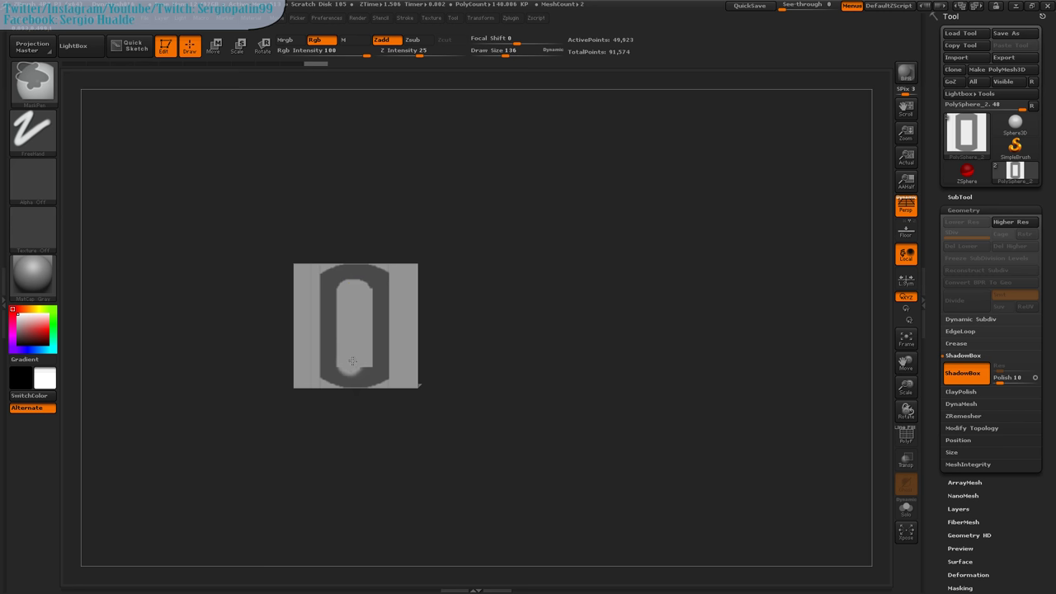
ctrl+drag(425, 346, 454, 336)
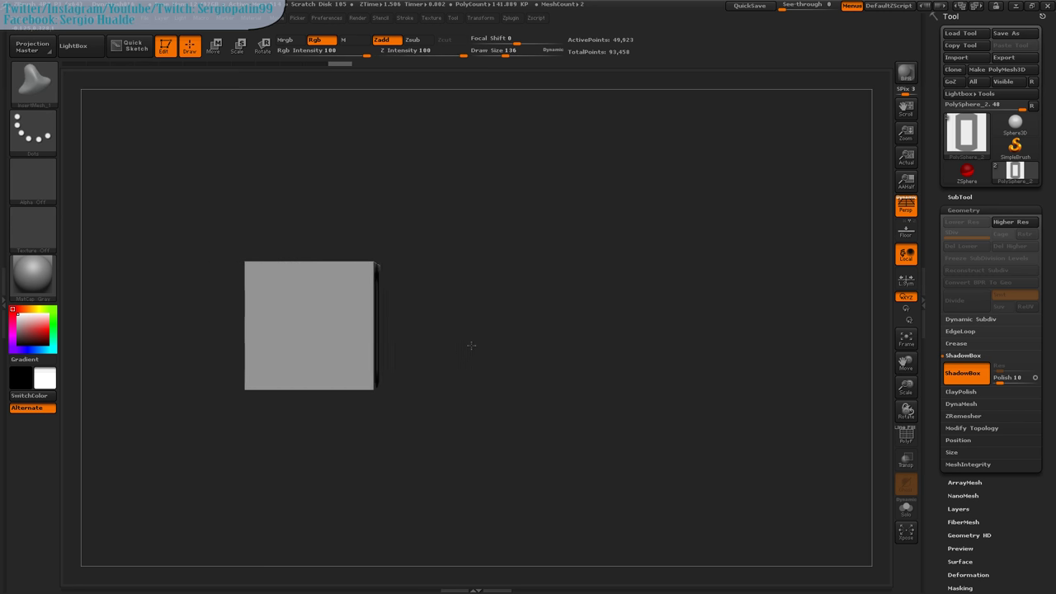
Mask a narrow vertical bar on the front, then trim a rounded side-face mask into a thin oval link
mouse_move(353, 274)
ctrl+mouse_down()
mouse_move(353, 336)
mouse_move(350, 292)
mouse_move(357, 329)
ctrl+mouse_up()
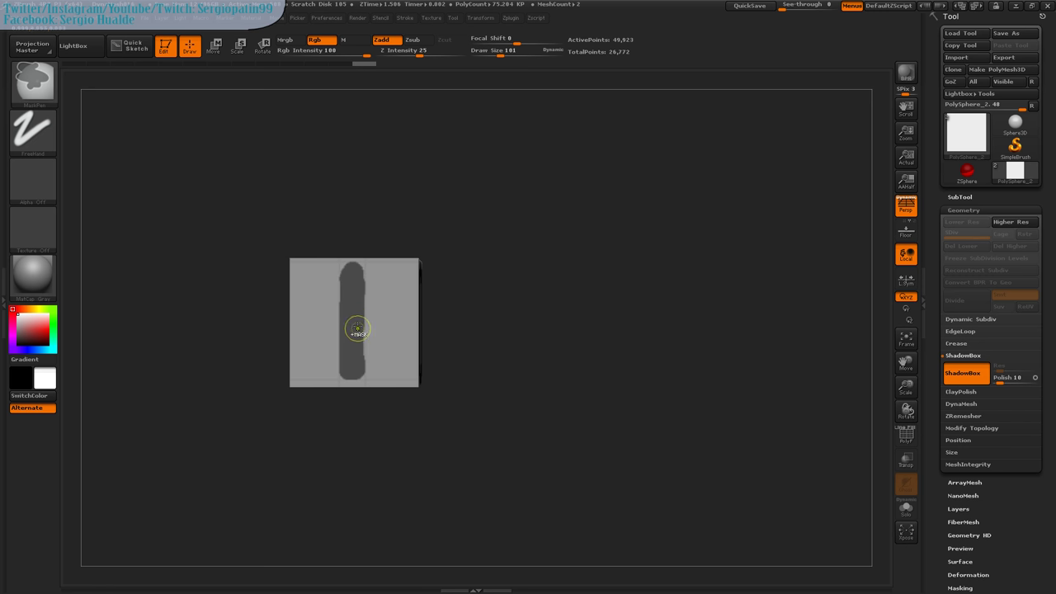
drag(438, 316, 516, 161)
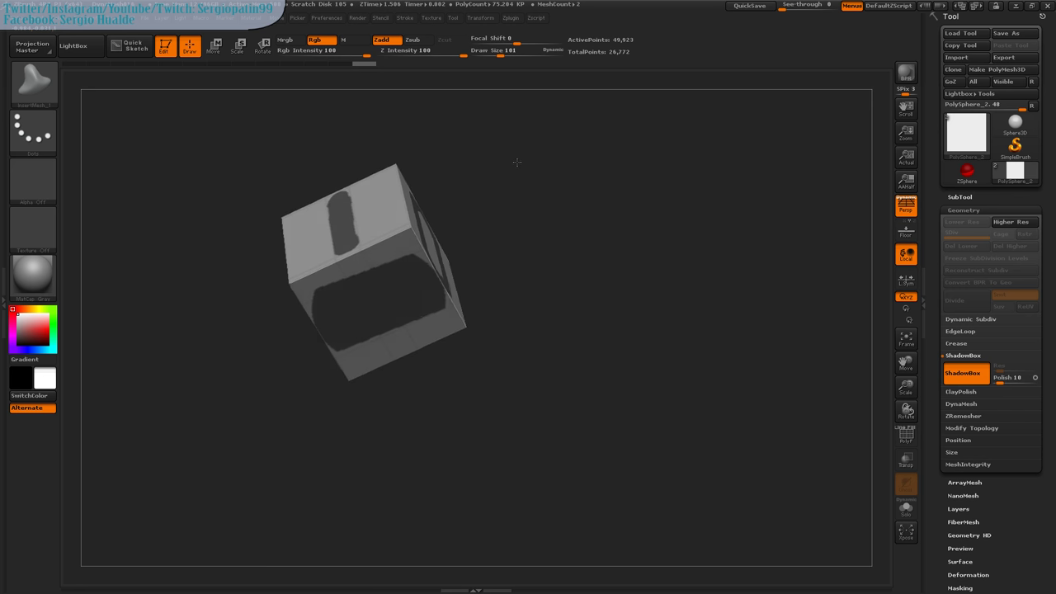
shift+drag(517, 161, 354, 322)
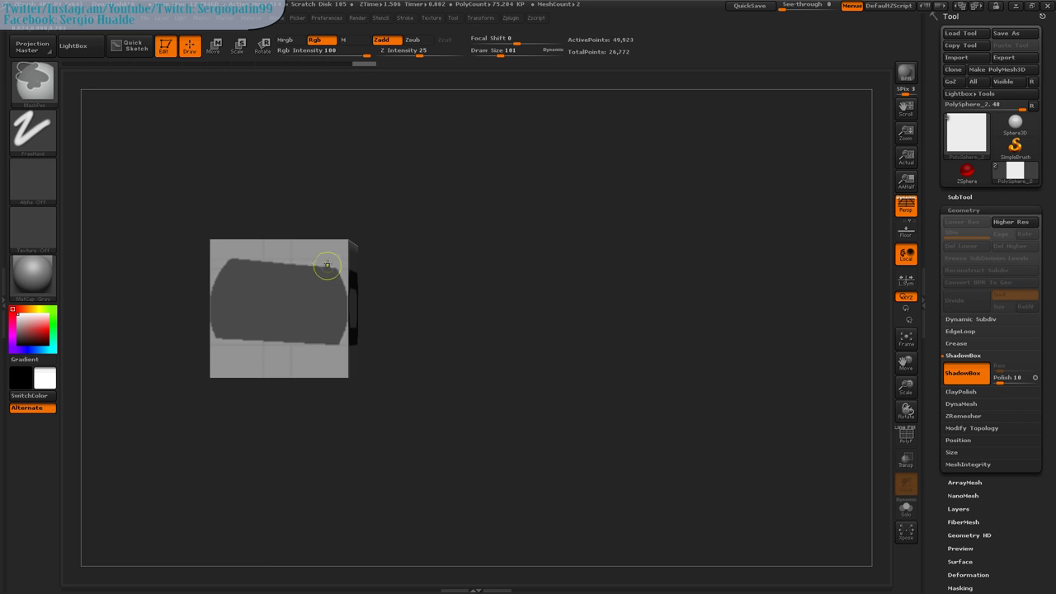
ctrl+alt+drag(327, 265, 335, 306)
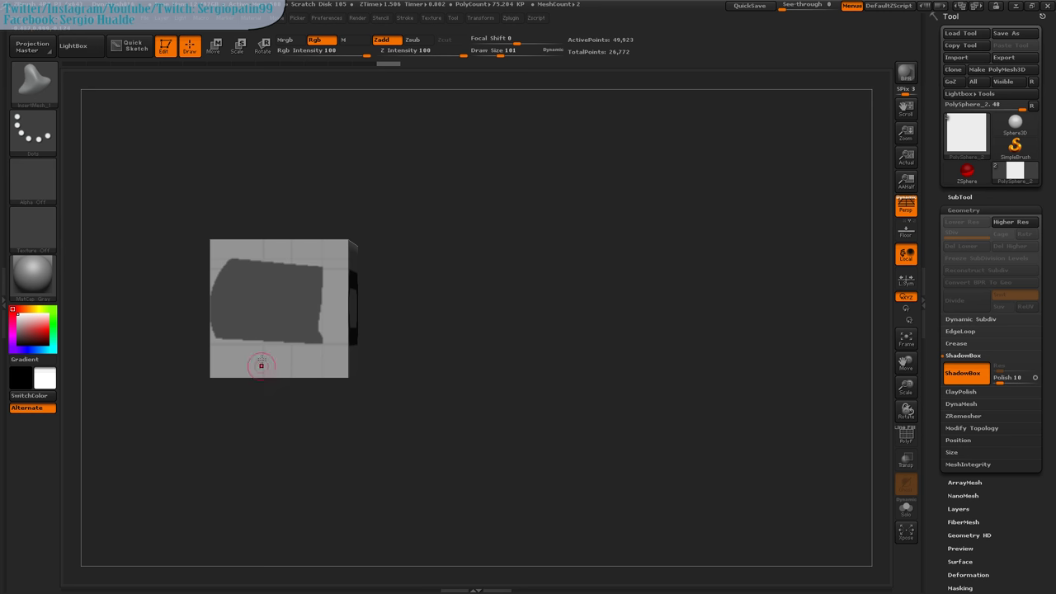
ctrl+alt+drag(306, 295, 301, 262)
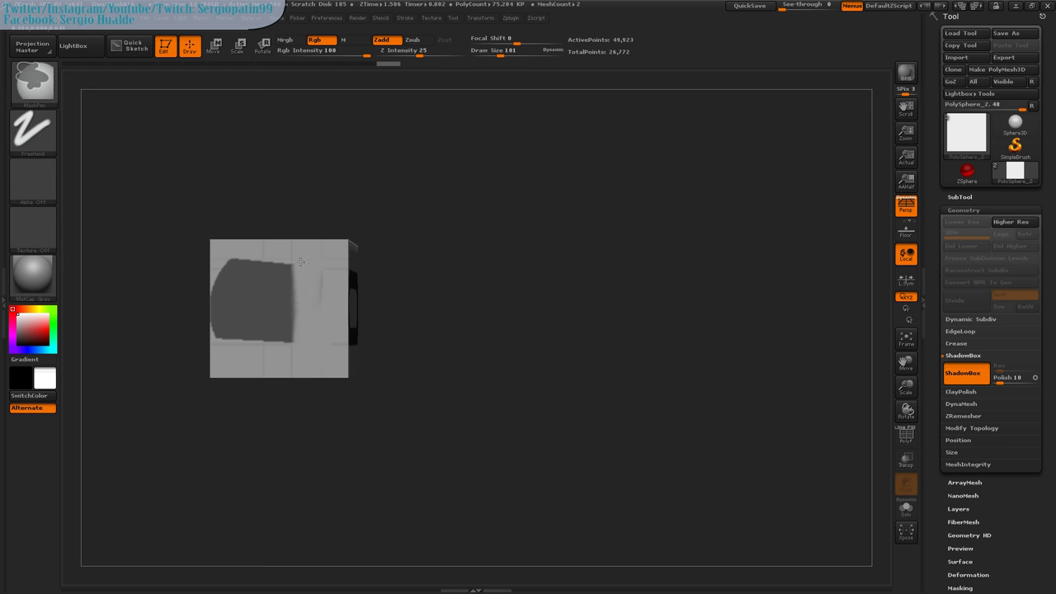
mouse_move(225, 281)
ctrl+alt+mouse_down()
mouse_move(233, 291)
mouse_move(252, 278)
ctrl+alt+mouse_up()
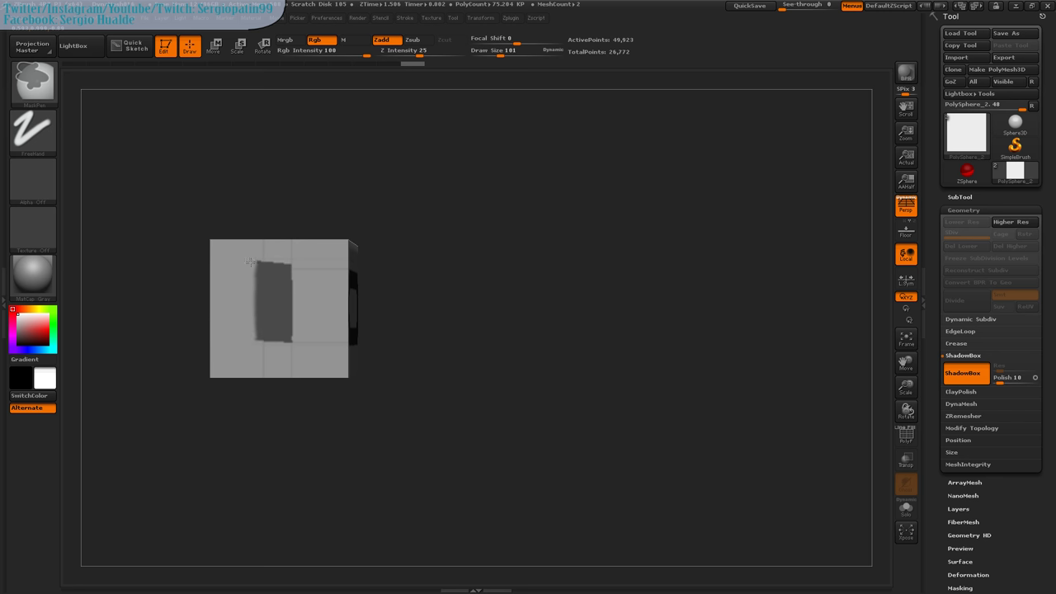
mouse_move(388, 297)
mouse_down()
mouse_move(393, 356)
mouse_move(449, 341)
mouse_move(427, 302)
mouse_move(472, 295)
mouse_move(451, 301)
mouse_move(481, 323)
mouse_move(414, 314)
mouse_up()
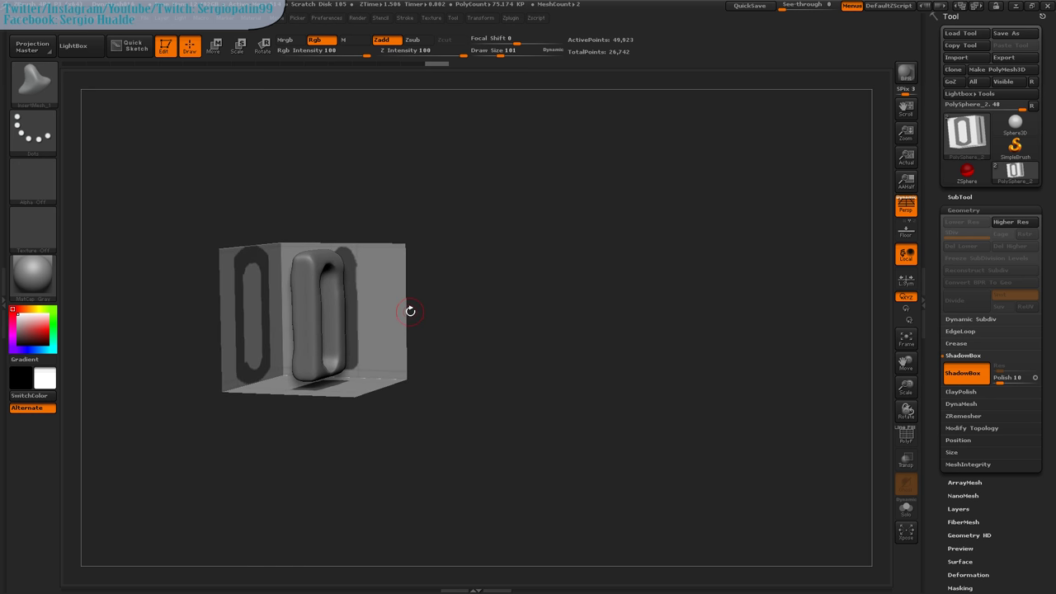
Turn ShadowBox off, duplicate the link as PolySphere_3, and delete the original PolySphere_2
key(ctrl+z)
mouse_move(466, 341)
mouse_down()
mouse_move(521, 335)
mouse_move(488, 335)
mouse_move(497, 322)
mouse_up()
click(985, 198)
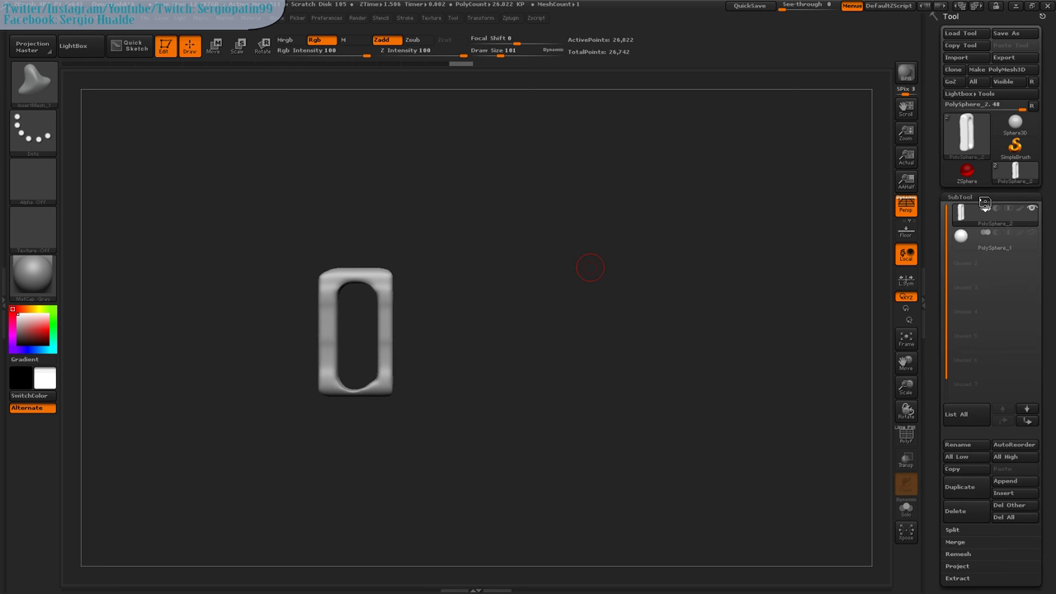
click(960, 487)
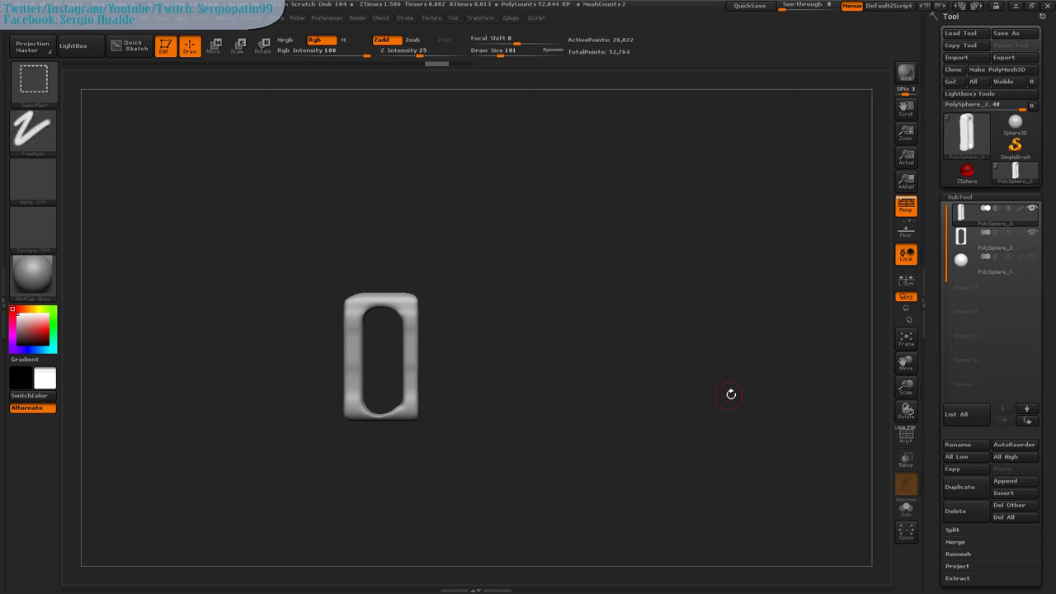
click(970, 240)
click(957, 511)
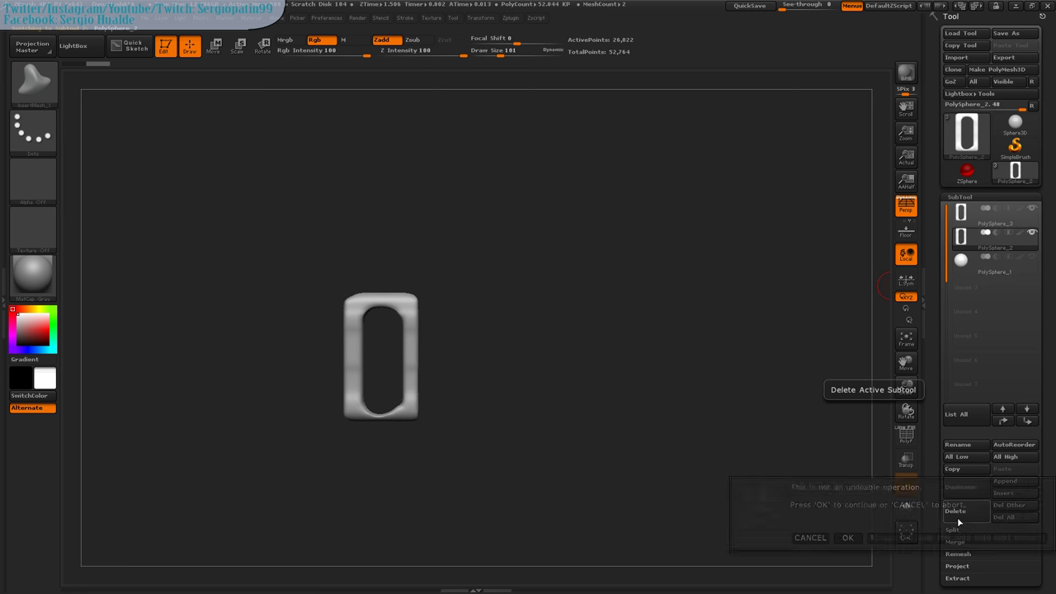
click(848, 536)
click(961, 213)
Ctrl-drag the Move gizmo to pull a duplicate link up above the original
key(w)
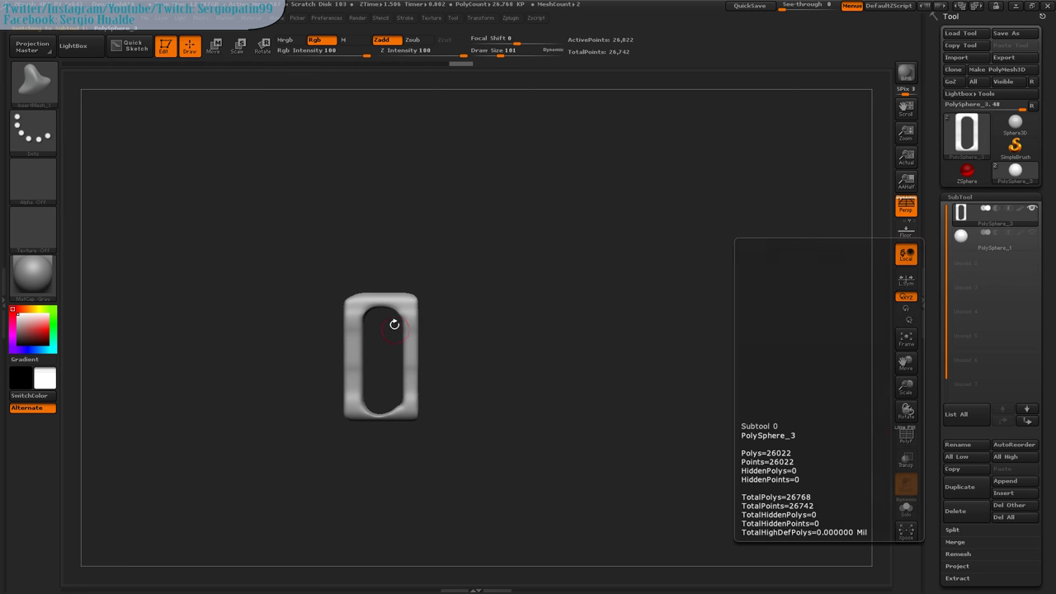
shift+drag(410, 339, 411, 217)
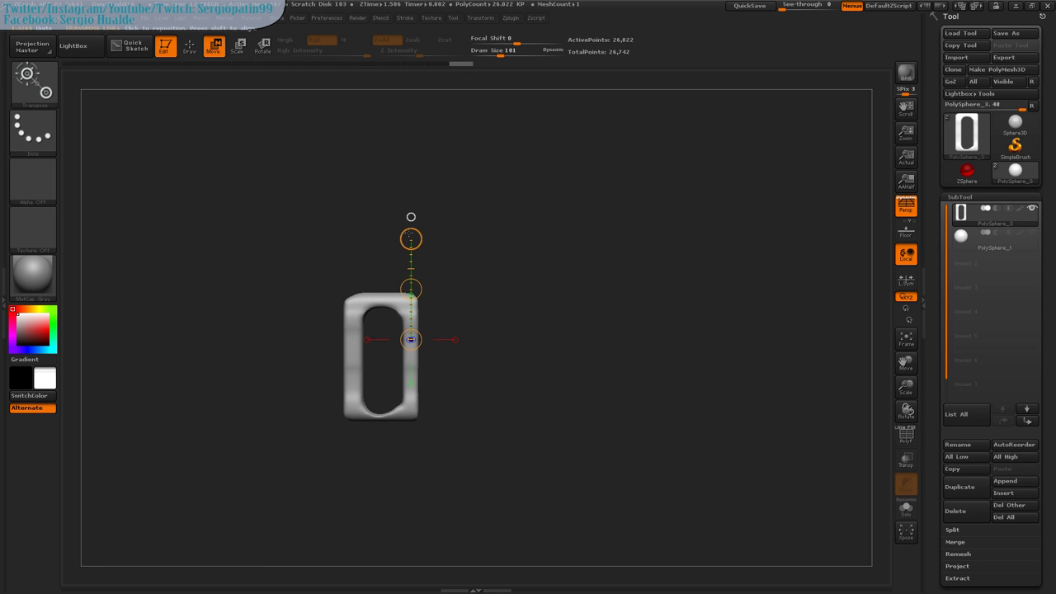
mouse_move(411, 289)
ctrl+mouse_down()
mouse_move(410, 187)
mouse_move(379, 310)
mouse_move(380, 354)
ctrl+mouse_up()
Rotate the upper link 90° so it interlocks with the lower one, then return to Draw mode
key(r)
key(w)
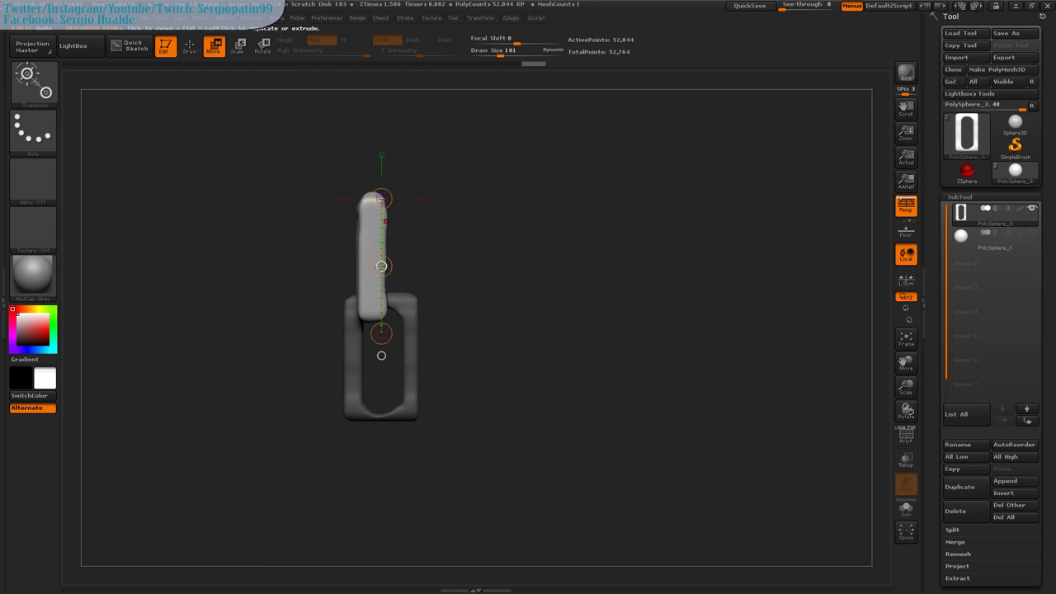
drag(381, 264, 391, 270)
mouse_move(462, 272)
mouse_down()
mouse_move(371, 268)
mouse_move(448, 264)
mouse_move(402, 268)
mouse_up()
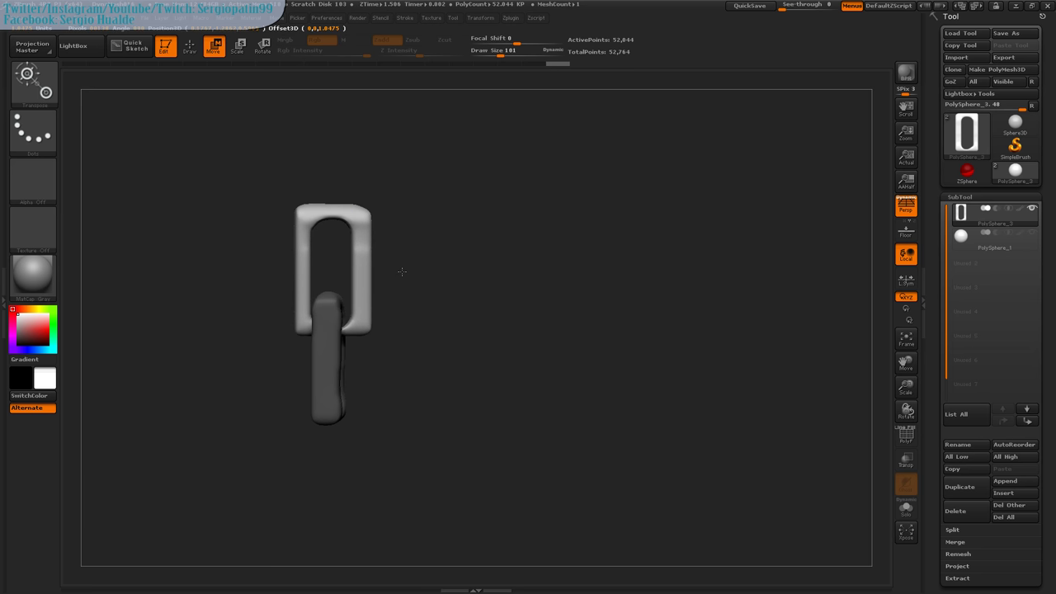
mouse_move(426, 317)
mouse_down()
mouse_move(446, 348)
mouse_move(434, 347)
mouse_move(483, 360)
mouse_up()
key(q)
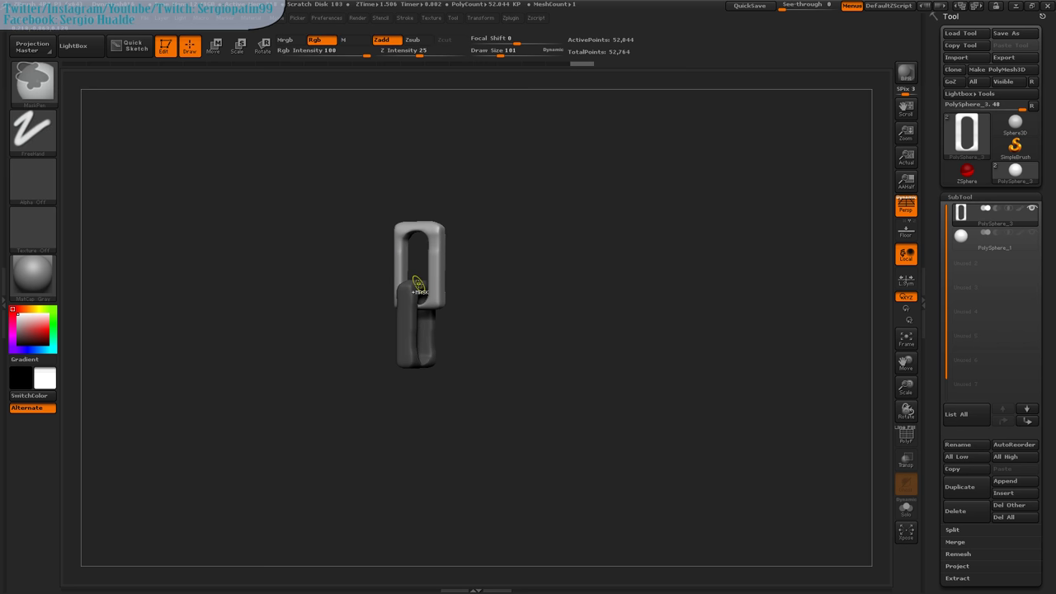
drag(438, 330, 490, 387)
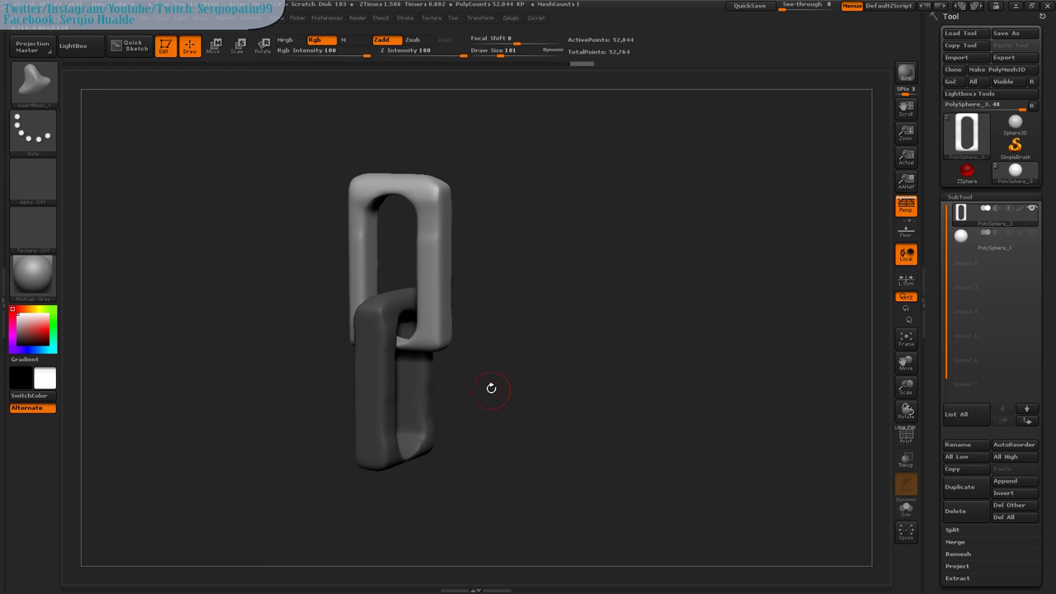